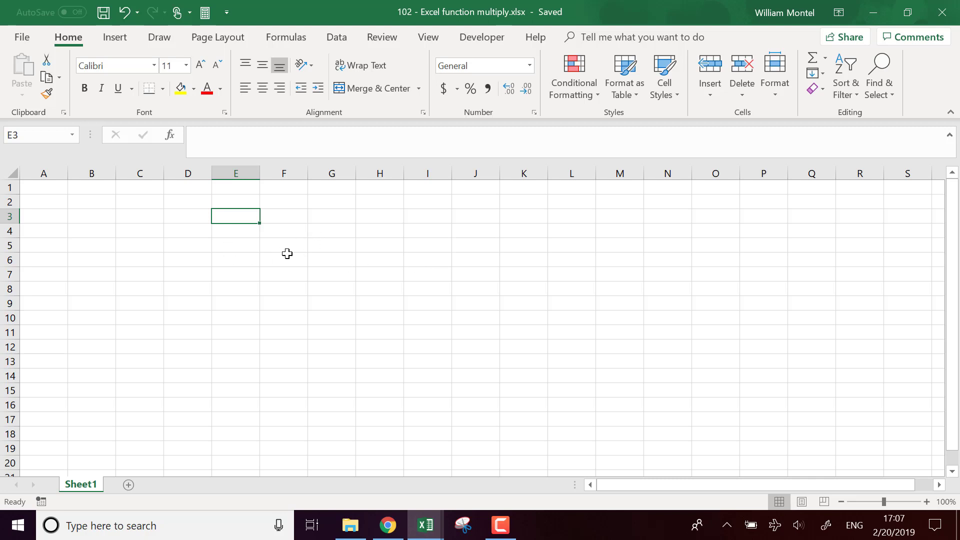
# Step: Enter the numbers 3 in cell E3 and 4 in cell F3
pyautogui.write('3')
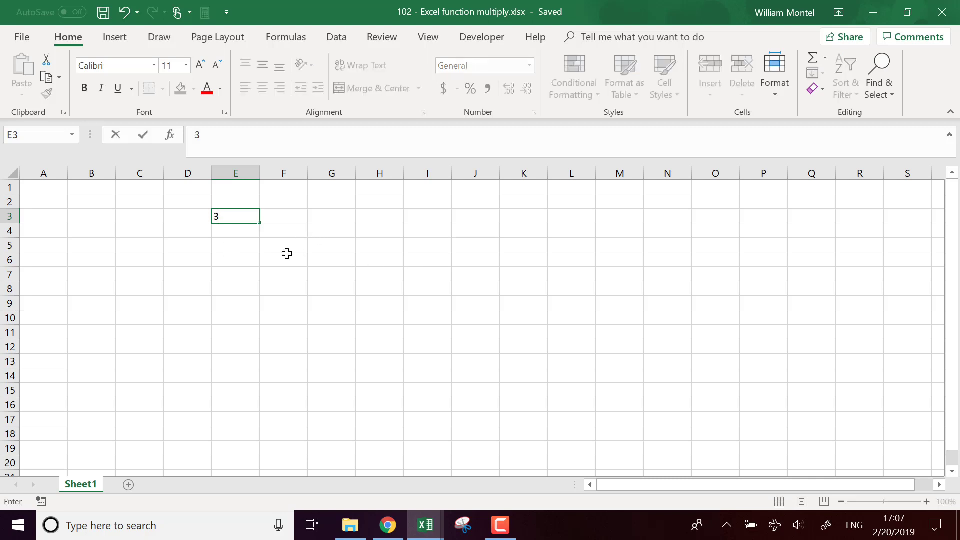
pyautogui.press('Tab')
pyautogui.write('4')
pyautogui.press('Tab')
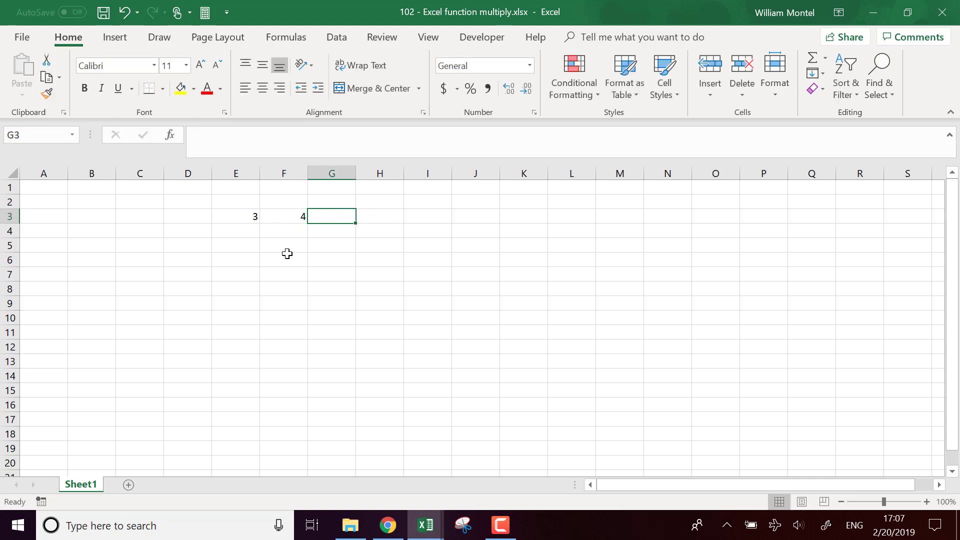
# Step: Multiply the two numbers in cell G3 with the formula =E3*F3
pyautogui.write('=')
pyautogui.press('Left')
pyautogui.press('Left')
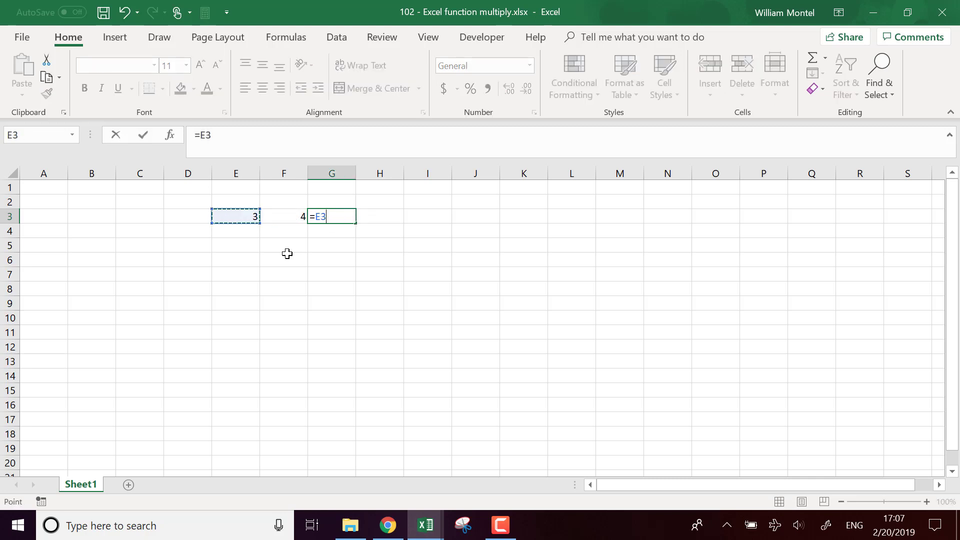
pyautogui.write('*')
pyautogui.press('Left')
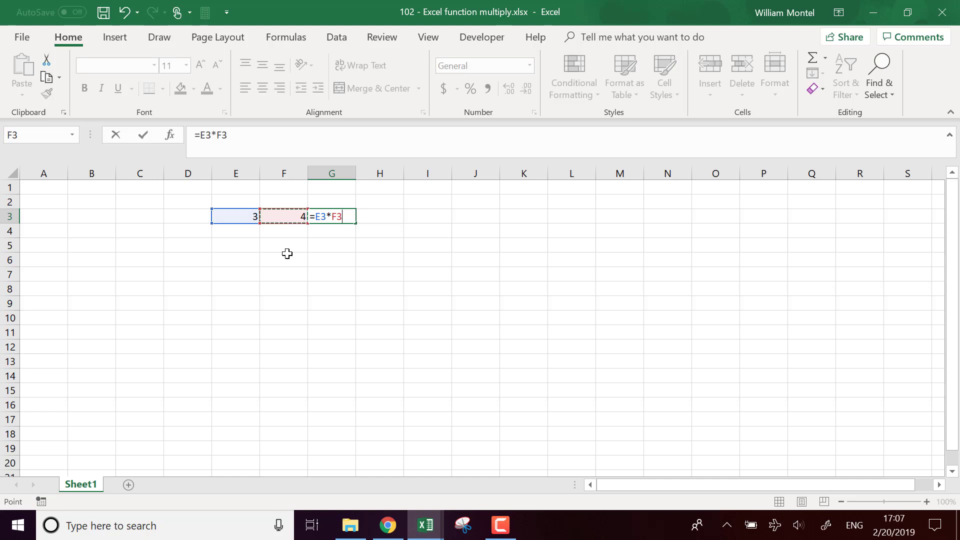
pyautogui.press('Return')
# Step: Examine the formula in G3 and the asterisk that multiplies its two cell references
pyautogui.click(332, 216)
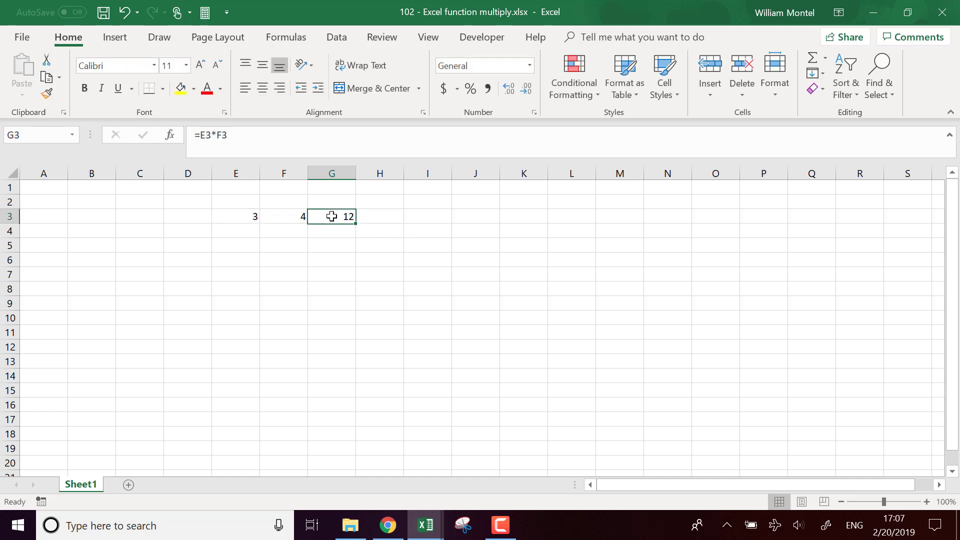
pyautogui.click(214, 133)
pyautogui.moveTo(215, 133); pyautogui.dragTo(209, 139)
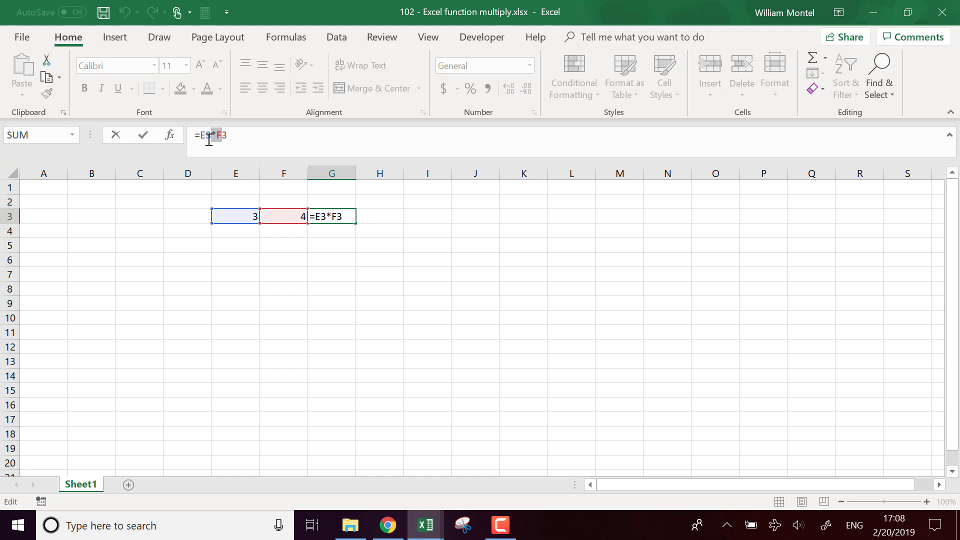
pyautogui.press('Escape')
pyautogui.press('Down')
pyautogui.press('Down')
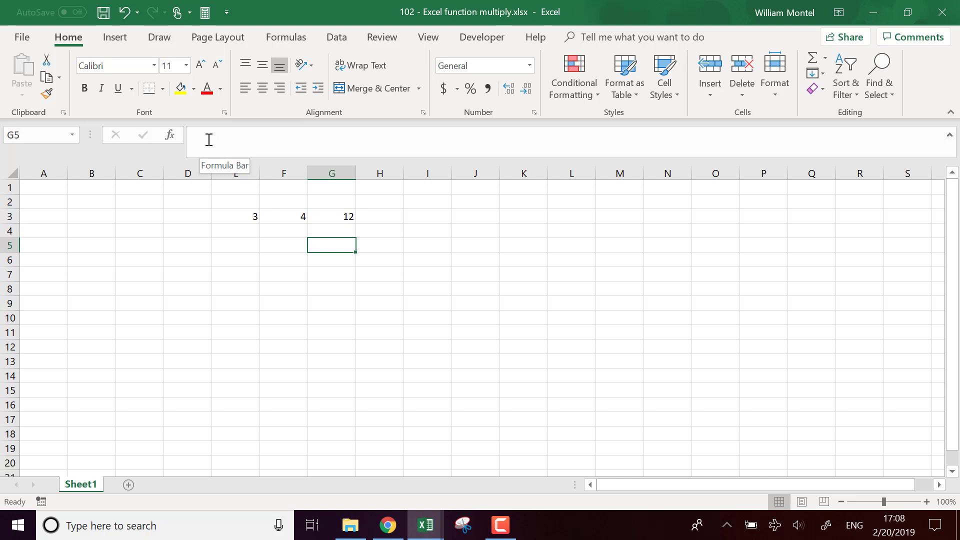
pyautogui.press('Up')
pyautogui.press('Up')
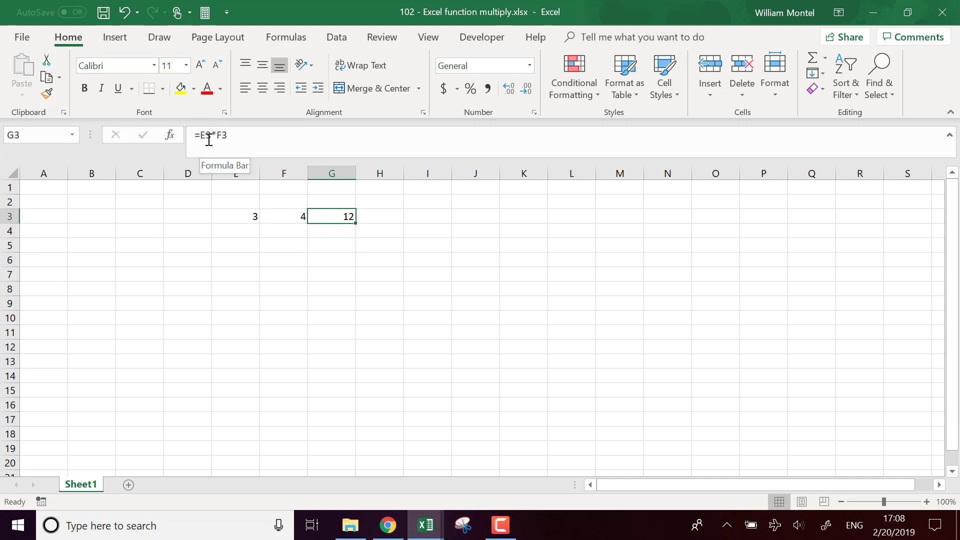
# Step: Multiply the same two numbers in cell G4 with the function =PRODUCT(E3,F3)
pyautogui.click(344, 233)
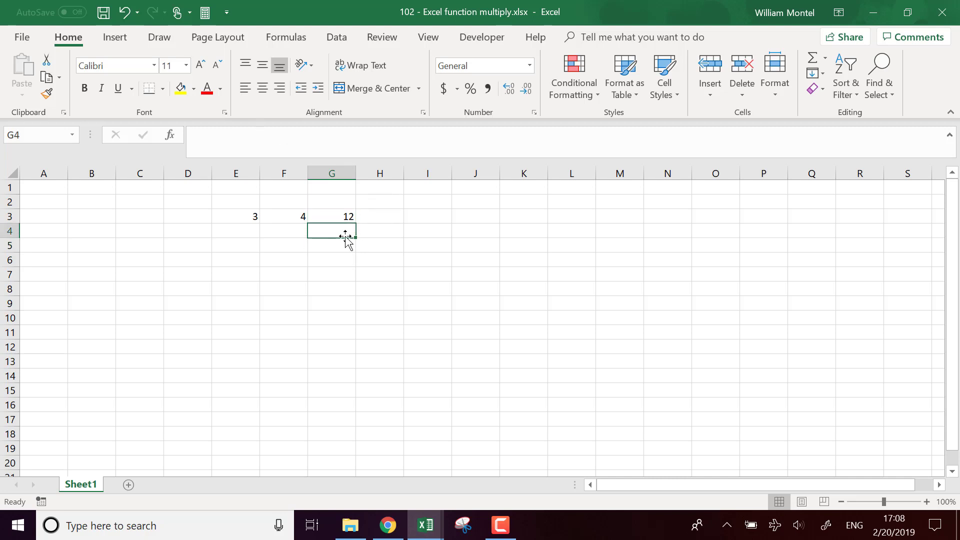
pyautogui.write('=pro')
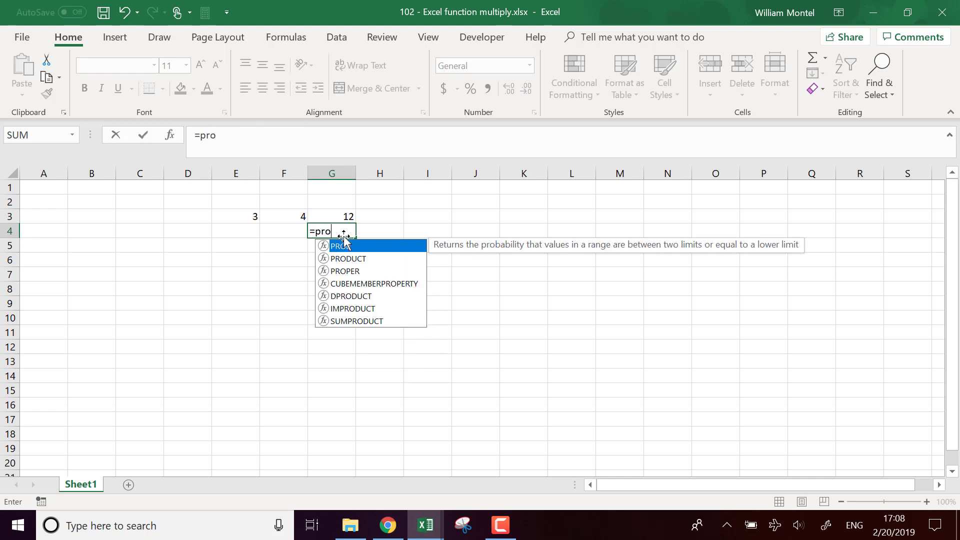
pyautogui.press('Tab')
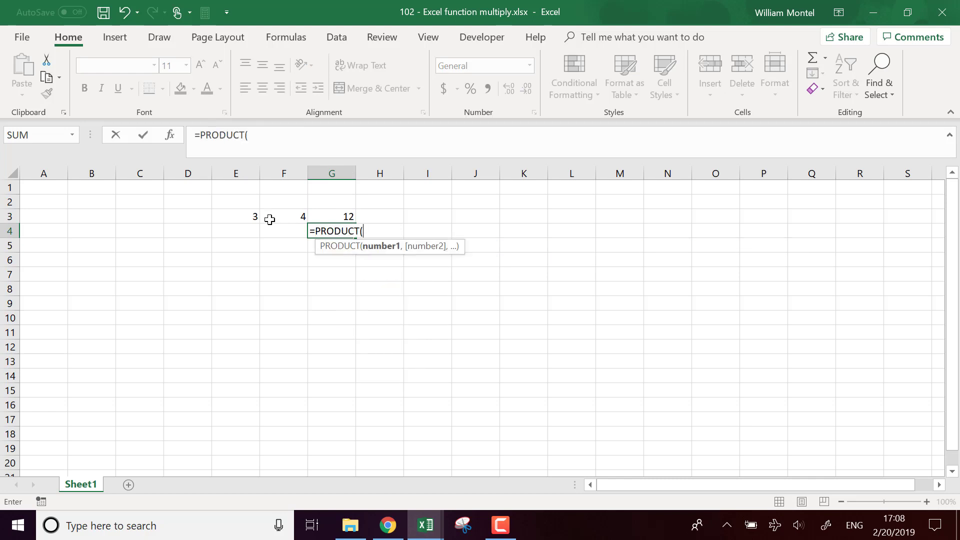
pyautogui.click(253, 217)
pyautogui.write(',')
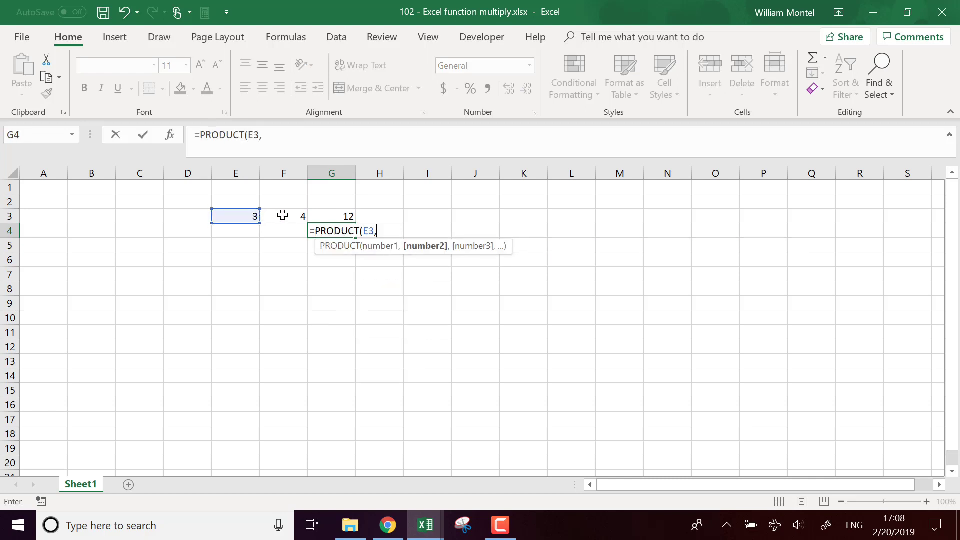
pyautogui.click(279, 217)
pyautogui.write(')')
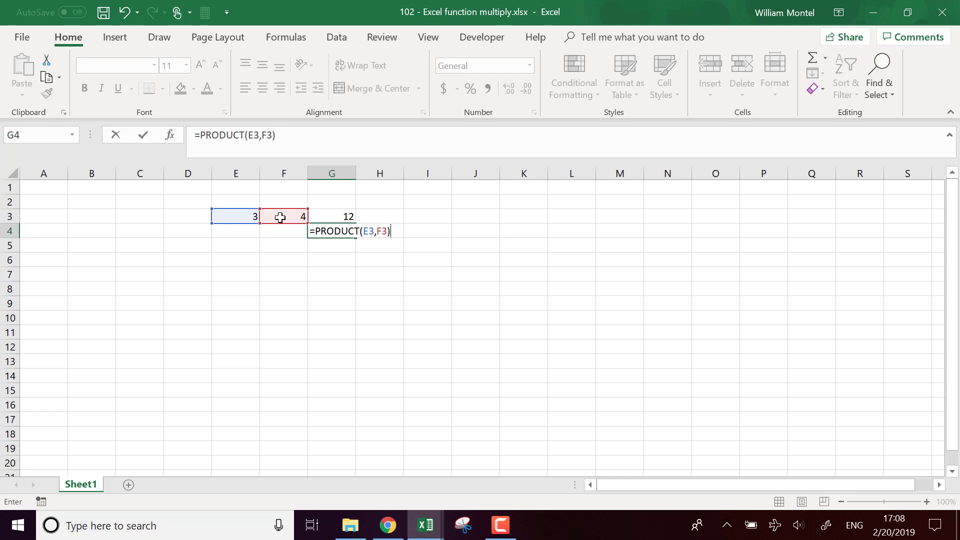
pyautogui.press('Return')
# Step: Compare the PRODUCT formula in G4 with the asterisk formula in G3
pyautogui.click(328, 231)
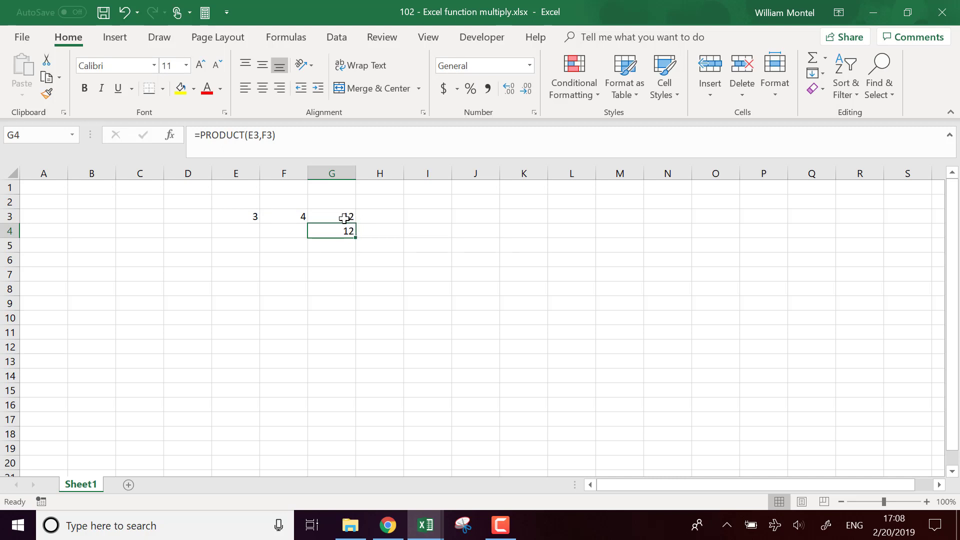
pyautogui.click(345, 218)
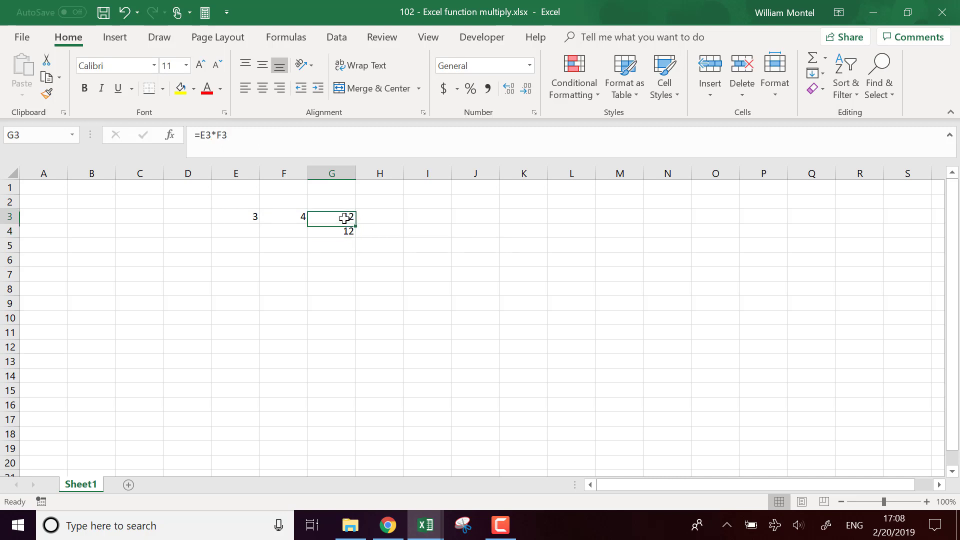
pyautogui.doubleClick(217, 139)
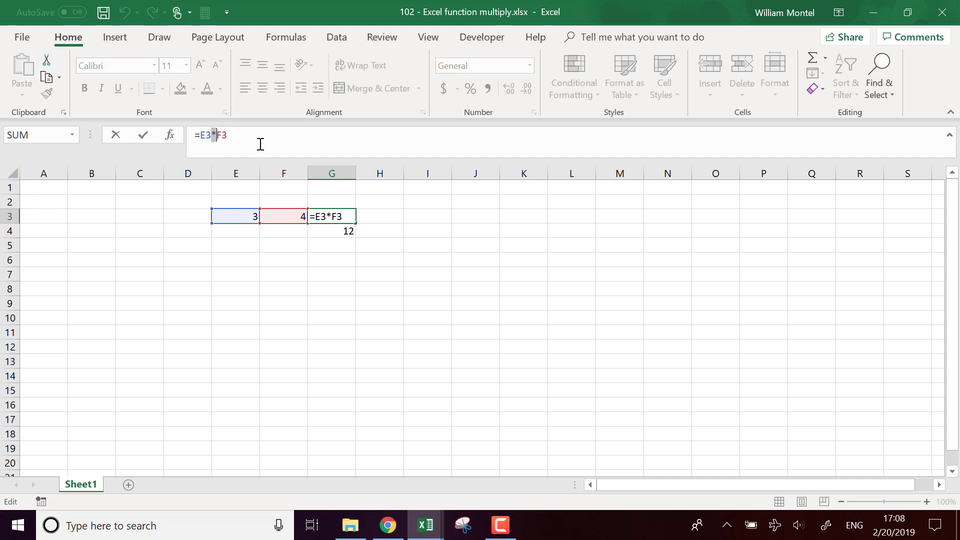
pyautogui.hotkey('ctrl', 'Return')
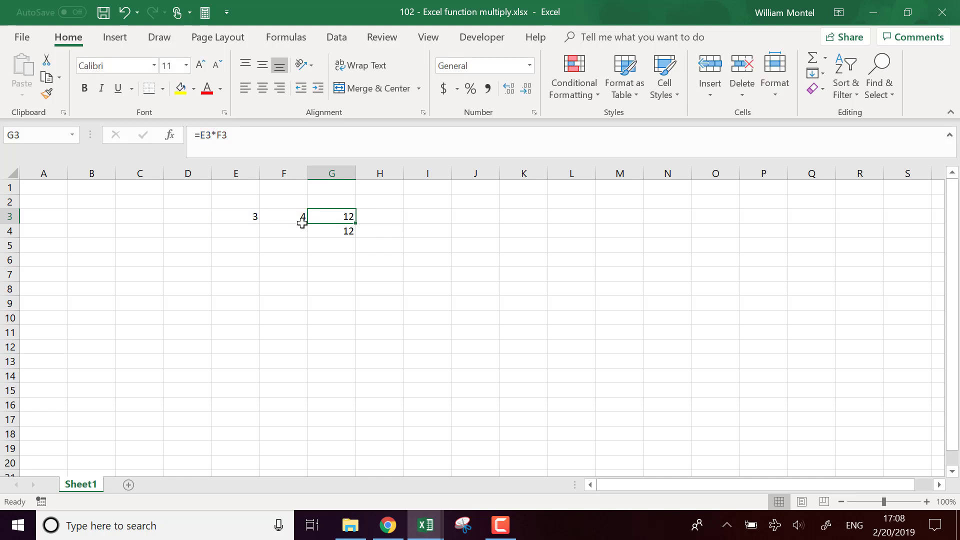
# Step: Generate a random whole number in cell E6 with =RANDBETWEEN(1,10)
pyautogui.click(422, 270)
pyautogui.click(267, 272)
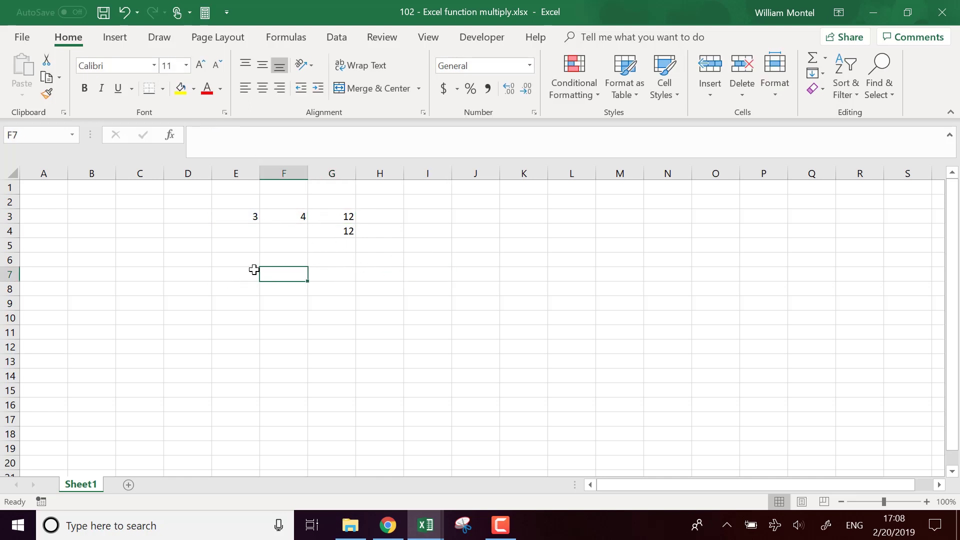
pyautogui.click(253, 271)
pyautogui.click(241, 262)
pyautogui.write('=rand')
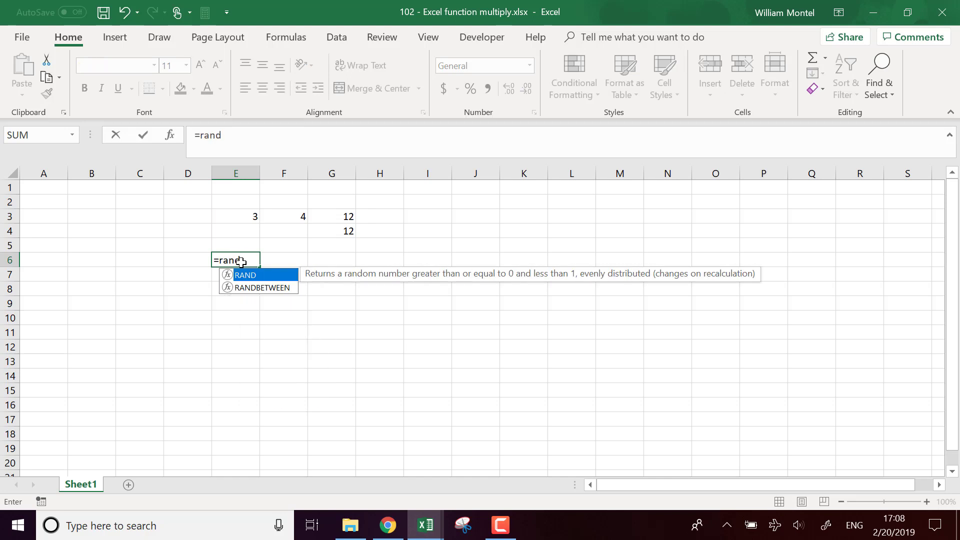
pyautogui.press('Down')
pyautogui.press('Tab')
pyautogui.write('1,10')
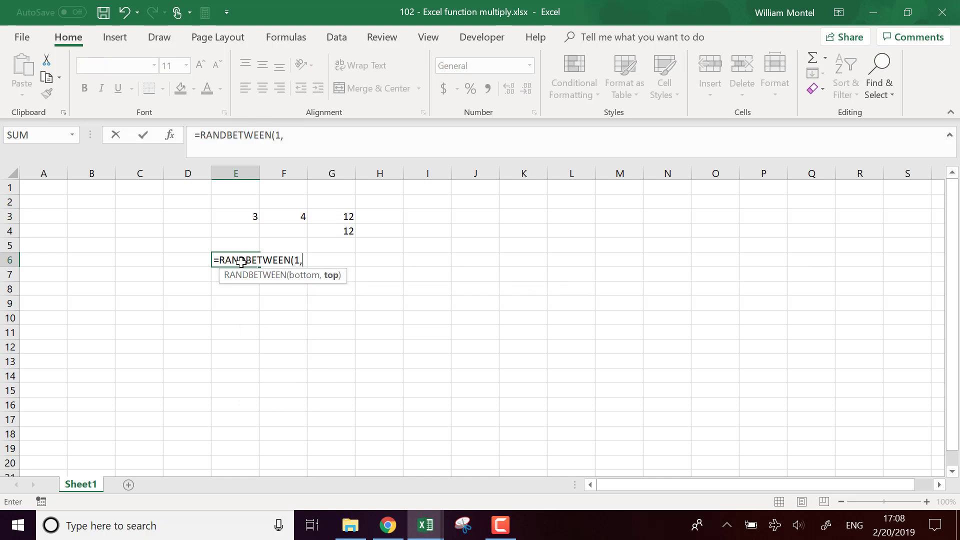
pyautogui.press('BackSpace')
pyautogui.write('0)')
pyautogui.press('Return')
# Step: Fill the random number formula from E6 down to E12 and convert the range to fixed values
pyautogui.click(250, 265)
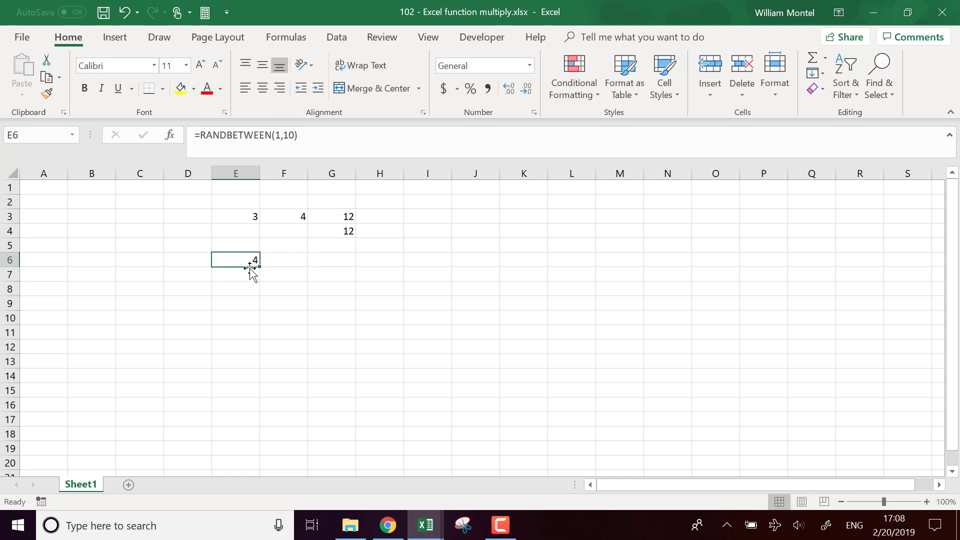
pyautogui.moveTo(259, 267); pyautogui.dragTo(227, 347)
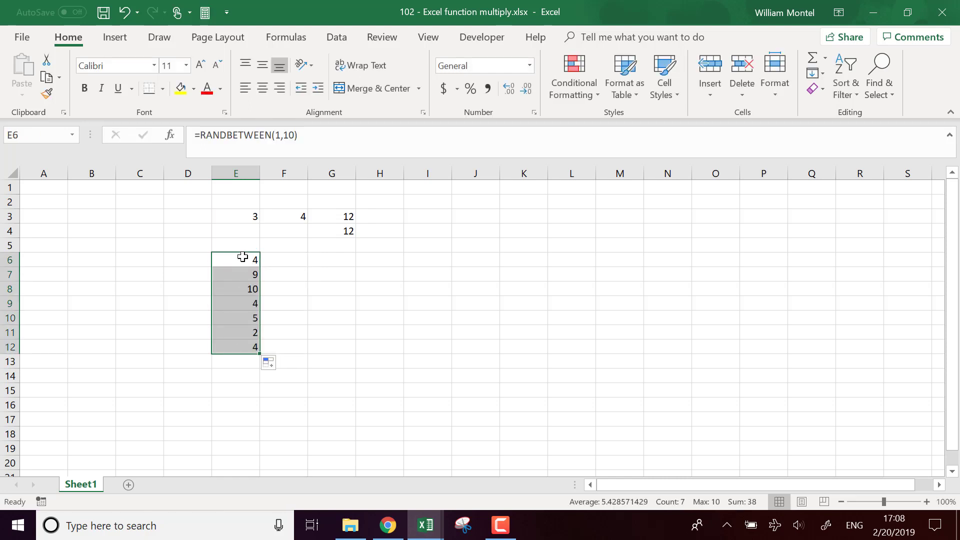
pyautogui.hotkey('ctrl', 'c')
pyautogui.rightClick(243, 257)
pyautogui.click(295, 238)
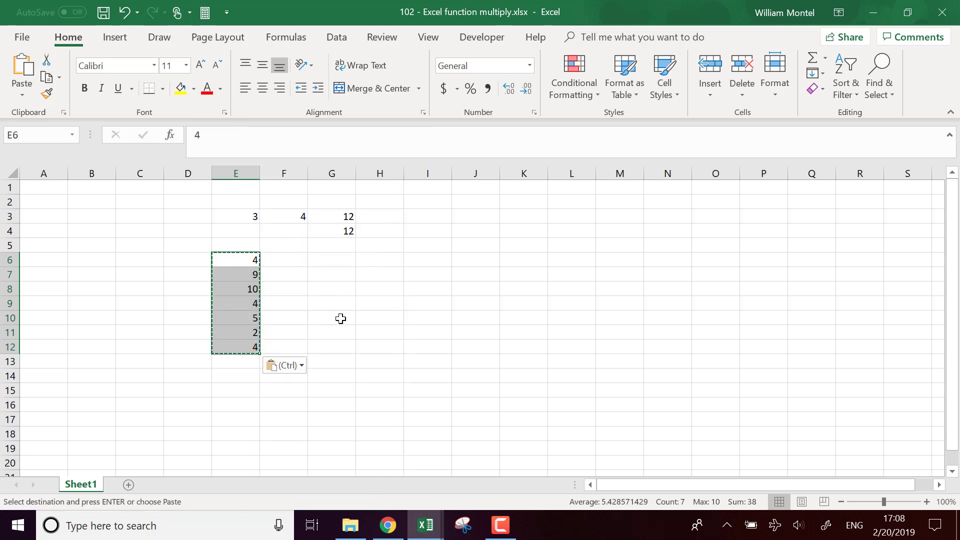
pyautogui.press('Escape')
# Step: Multiply the first three numbers of the list in cell G6 with the formula =E6*E7*E8 and review it
pyautogui.click(368, 272)
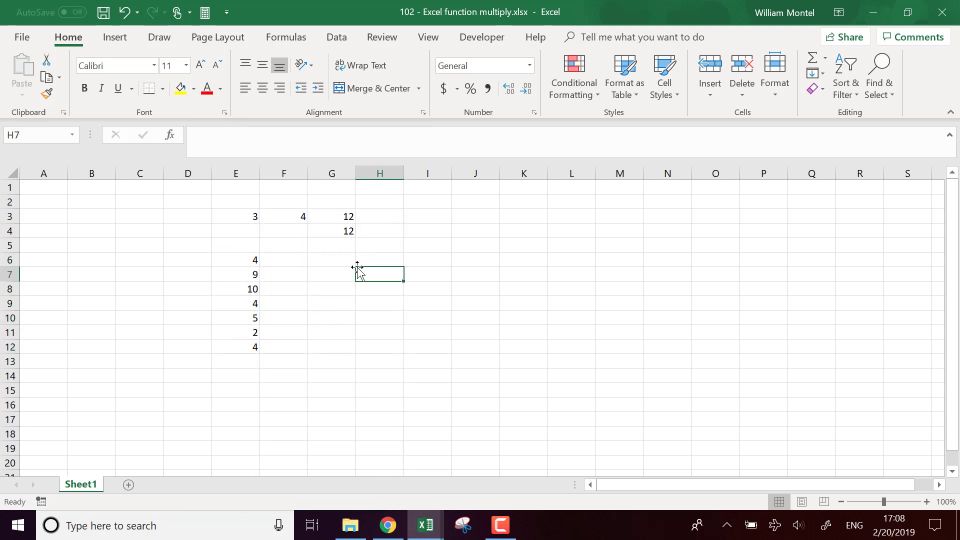
pyautogui.click(329, 261)
pyautogui.write('=')
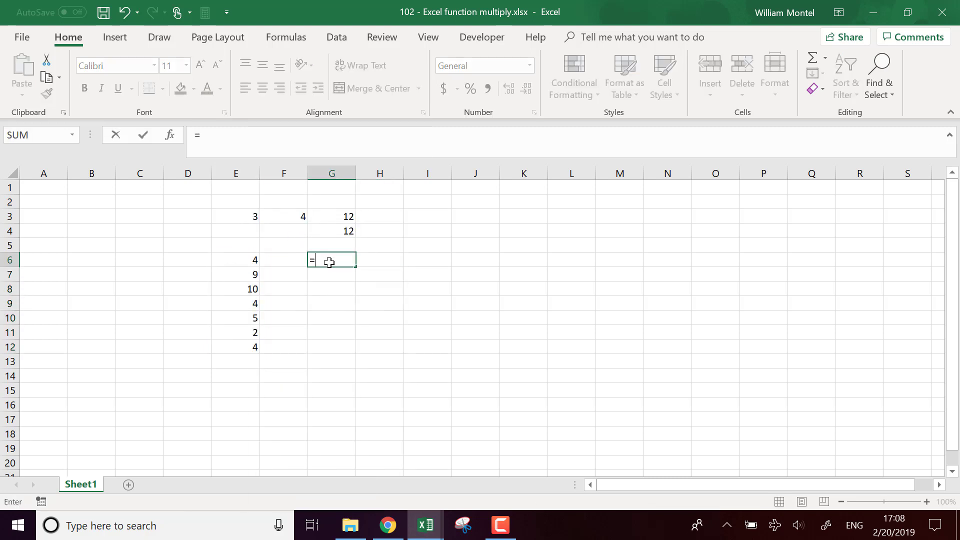
pyautogui.press('Left')
pyautogui.press('Left')
pyautogui.write('*')
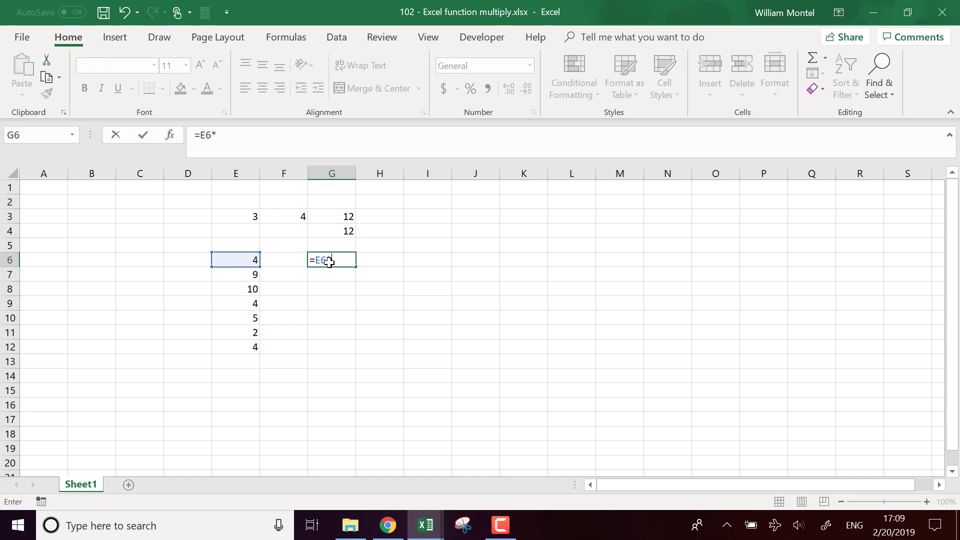
pyautogui.press('Left')
pyautogui.press('Left')
pyautogui.press('Down')
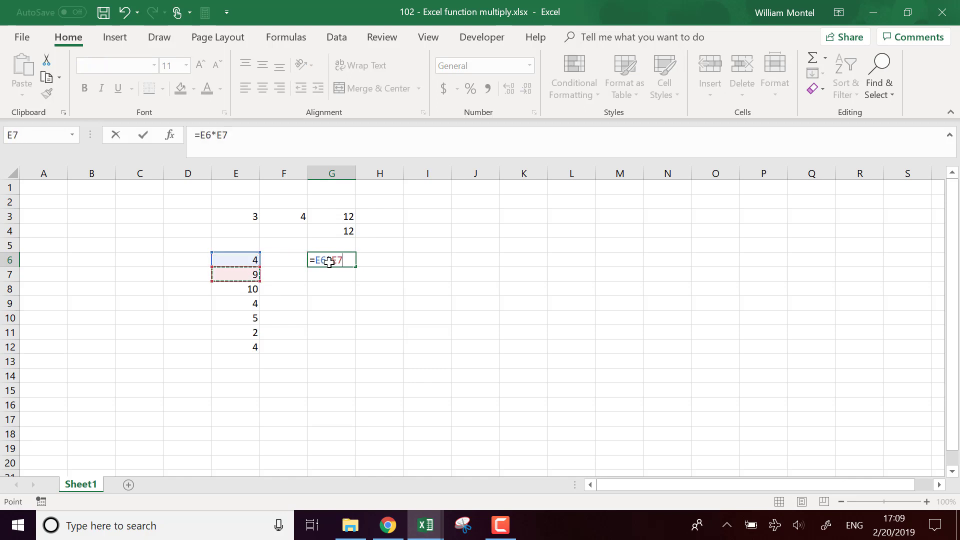
pyautogui.write('*')
pyautogui.press('Down')
pyautogui.press('Down')
pyautogui.press('Left')
pyautogui.press('Left')
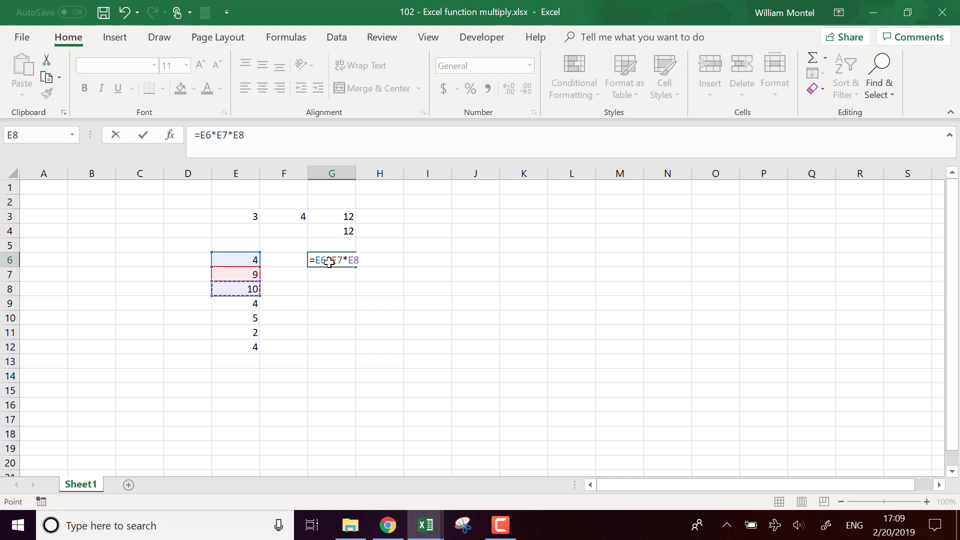
pyautogui.press('Return')
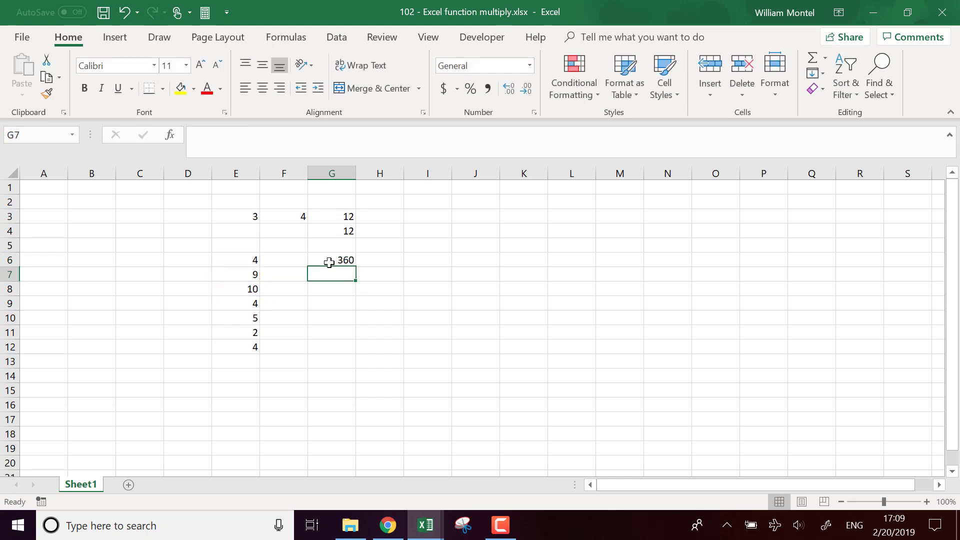
pyautogui.press('Down')
pyautogui.press('Up')
pyautogui.press('Up')
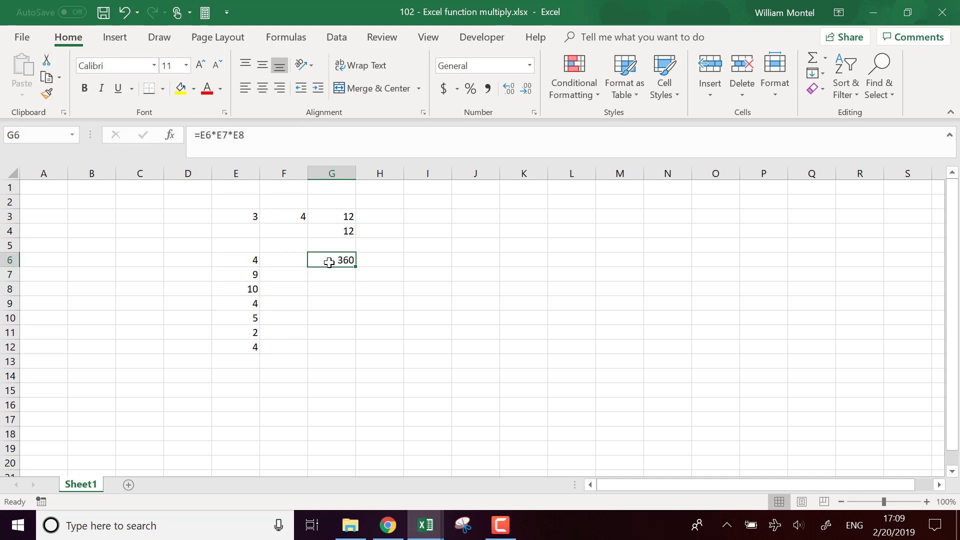
pyautogui.moveTo(225, 260); pyautogui.dragTo(236, 360)
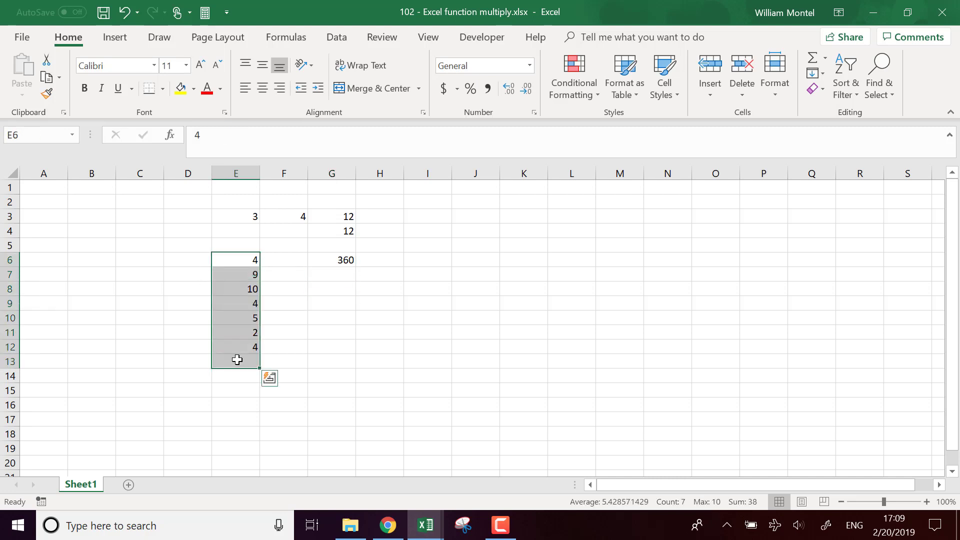
pyautogui.click(380, 306)
pyautogui.click(349, 259)
pyautogui.click(339, 287)
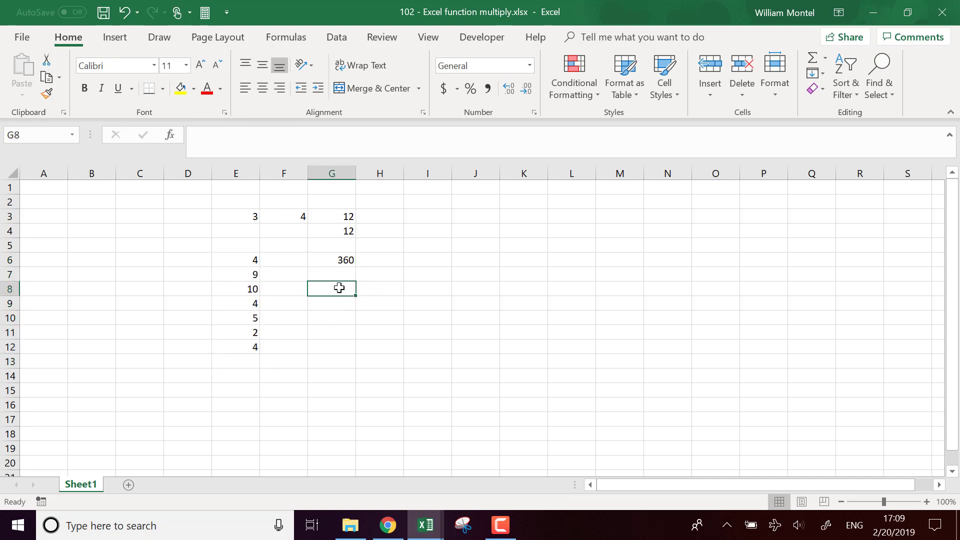
pyautogui.write('=')
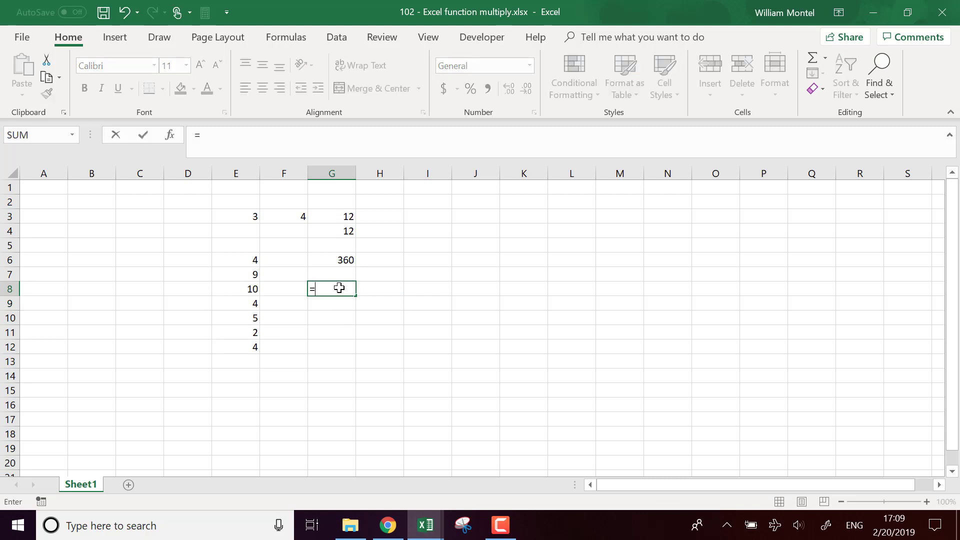
pyautogui.write('pro')
pyautogui.press('Down')
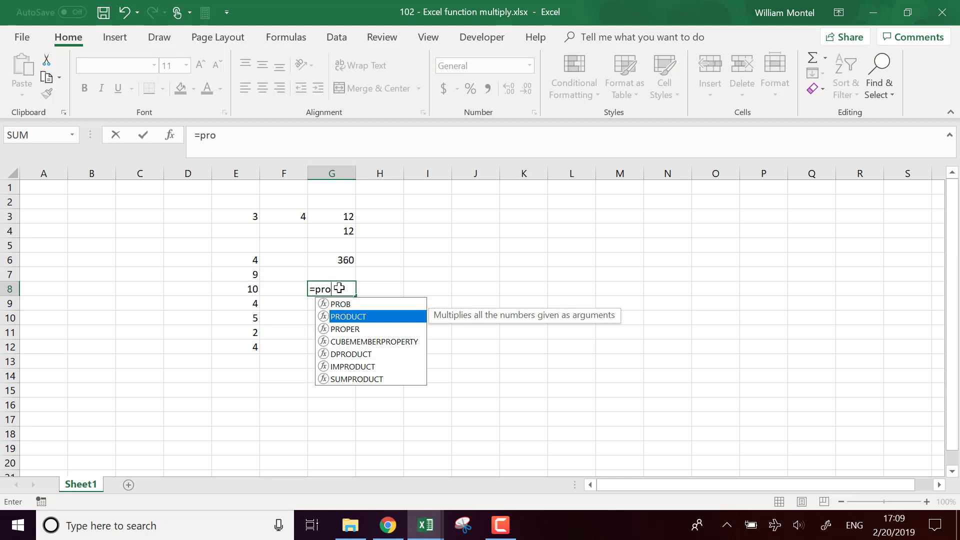
pyautogui.press('Escape')
# Step: Multiply the first three numbers of the list in cell H6 with the formula =PRODUCT(E6:E8)
pyautogui.click(378, 258)
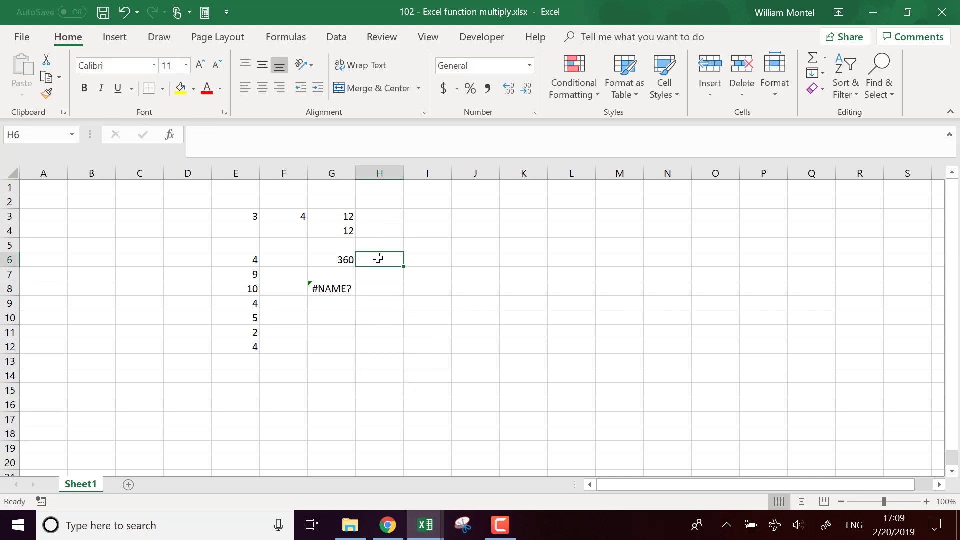
pyautogui.write('=prdu')
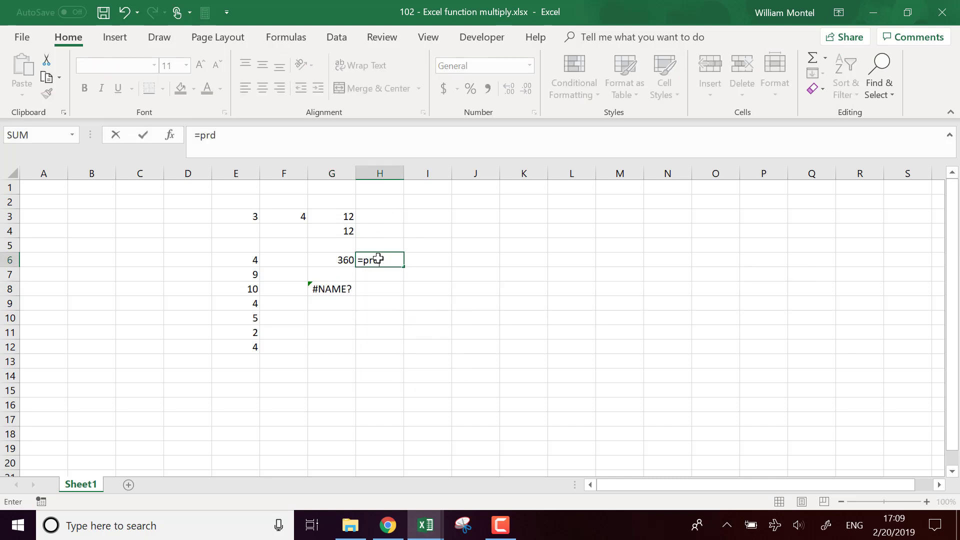
pyautogui.press('BackSpace')
pyautogui.press('BackSpace')
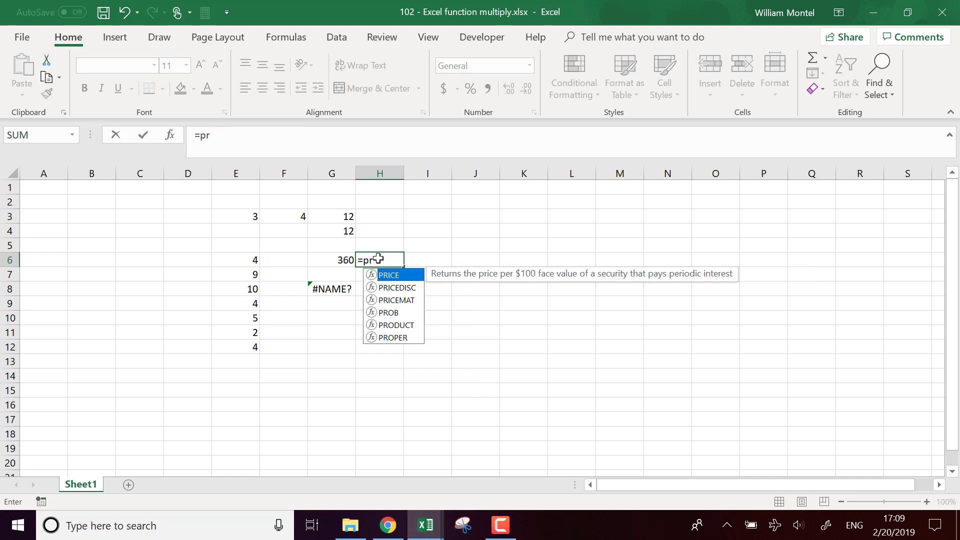
pyautogui.press('Down')
pyautogui.press('Down')
pyautogui.press('Down')
pyautogui.press('Down')
pyautogui.press('Tab')
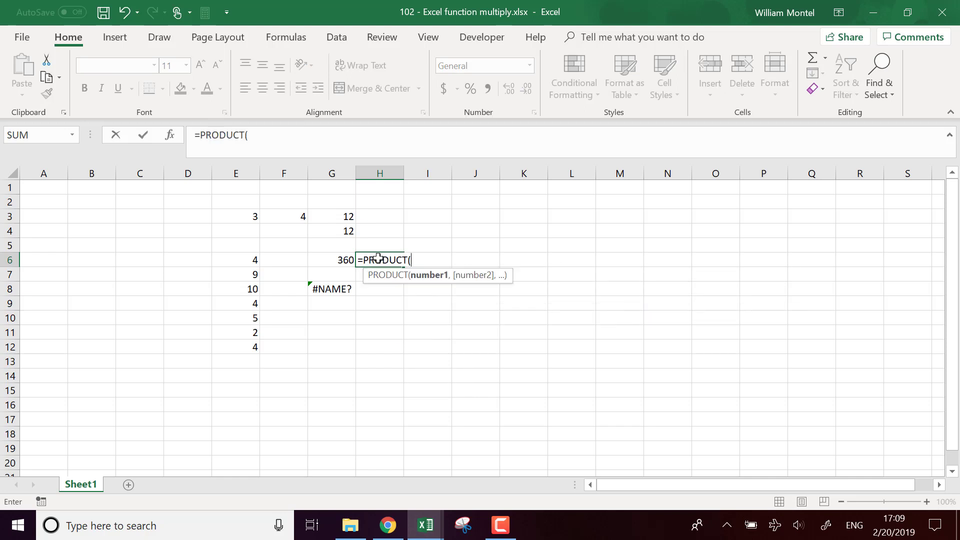
pyautogui.moveTo(242, 261); pyautogui.dragTo(252, 289)
pyautogui.write(')')
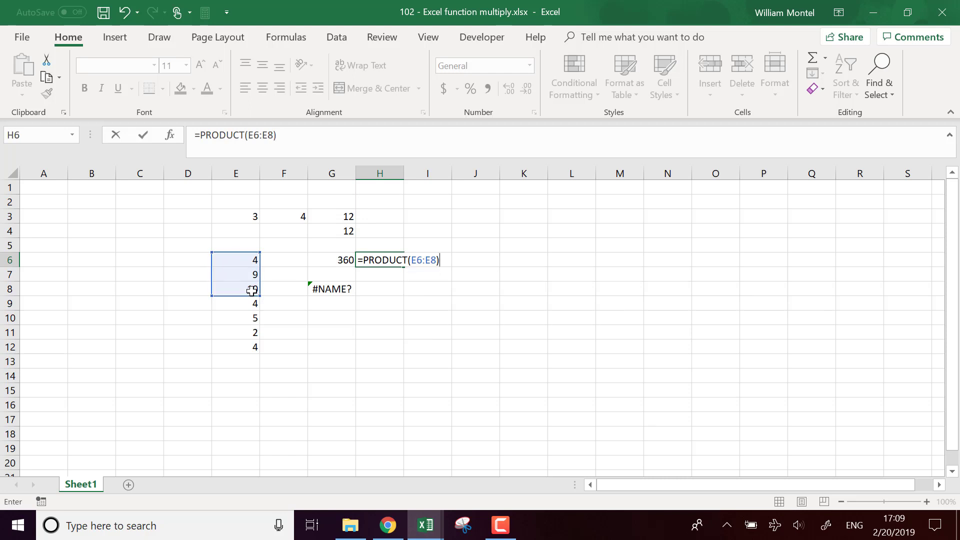
pyautogui.press('Return')
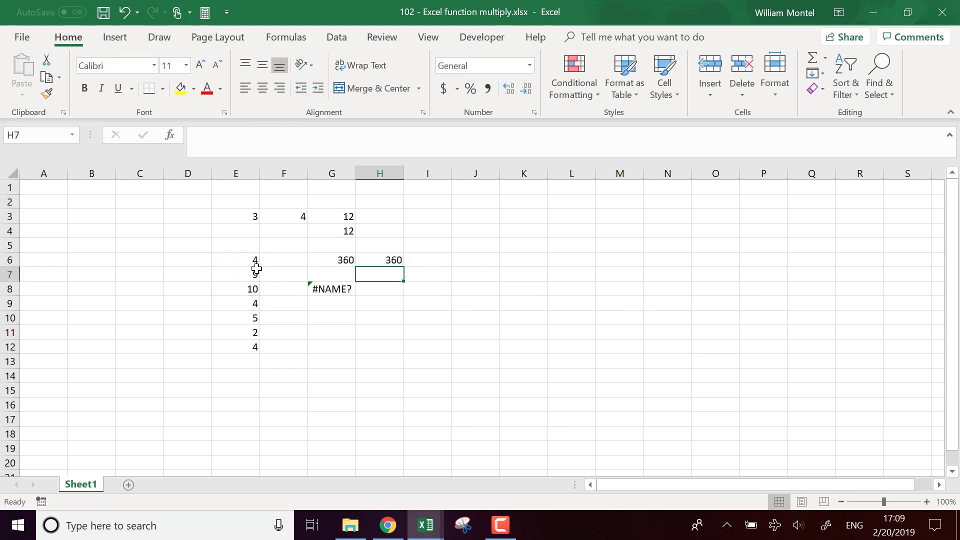
# Step: Replace the incomplete formula in cell G8 with =PRODUCT(E6:E12) to multiply the whole list
pyautogui.click(324, 291)
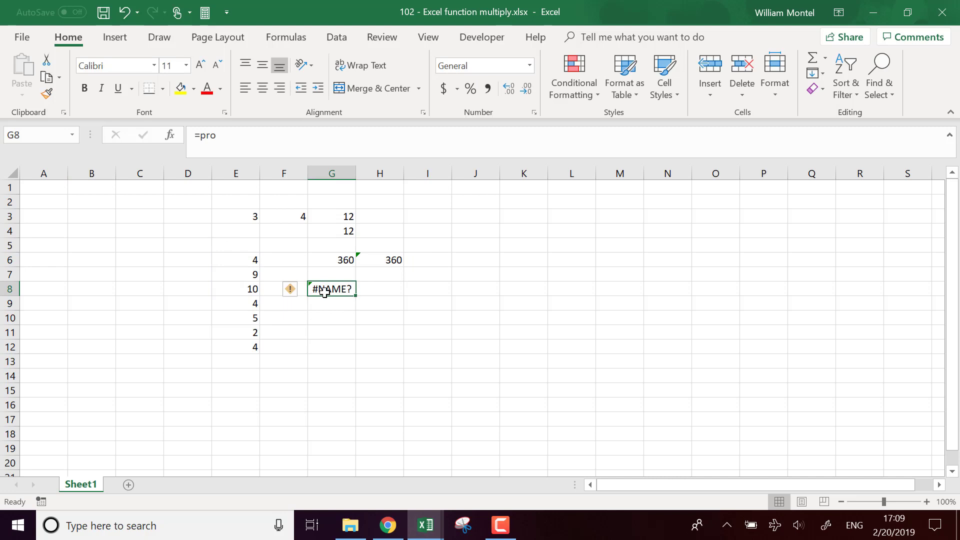
pyautogui.write('=pro')
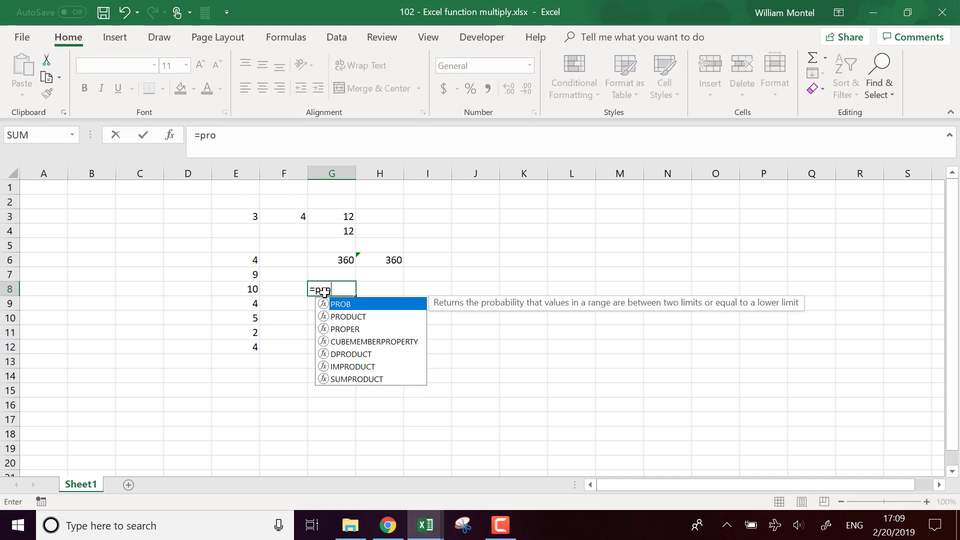
pyautogui.press('Down')
pyautogui.press('Tab')
pyautogui.moveTo(255, 259); pyautogui.dragTo(248, 345)
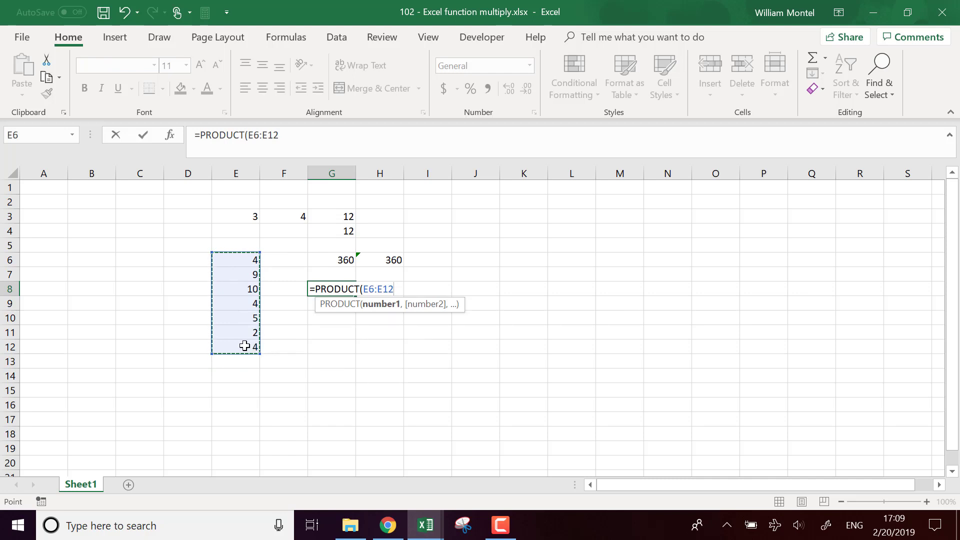
pyautogui.write(')')
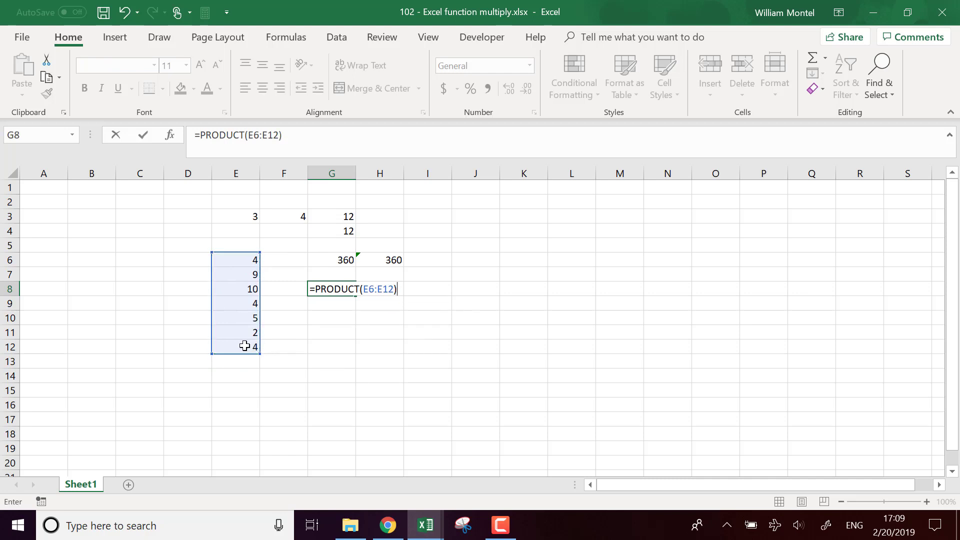
pyautogui.press('Return')
# Step: Compare the PRODUCT formula in G8 and its source range E6:E12 with the asterisk formula in G6
pyautogui.click(339, 290)
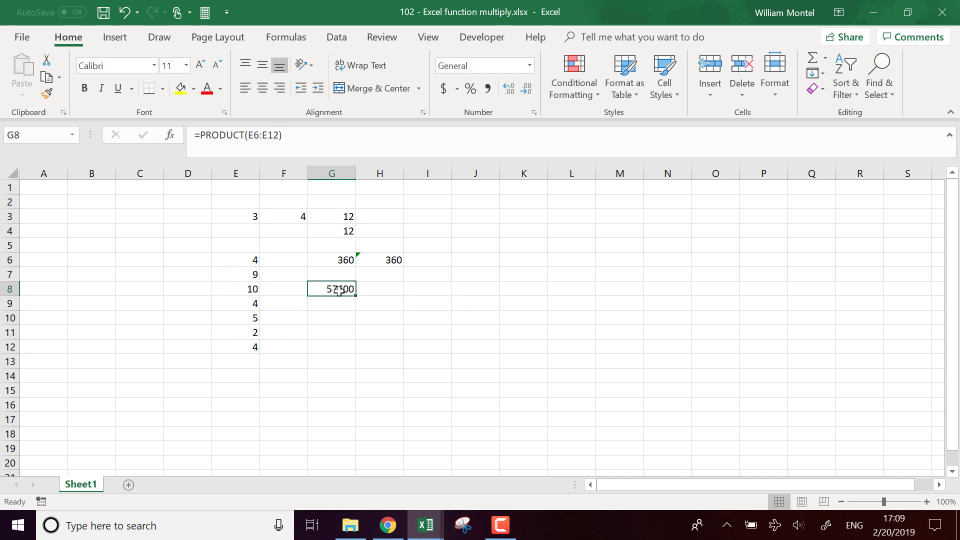
pyautogui.moveTo(247, 261); pyautogui.dragTo(245, 347)
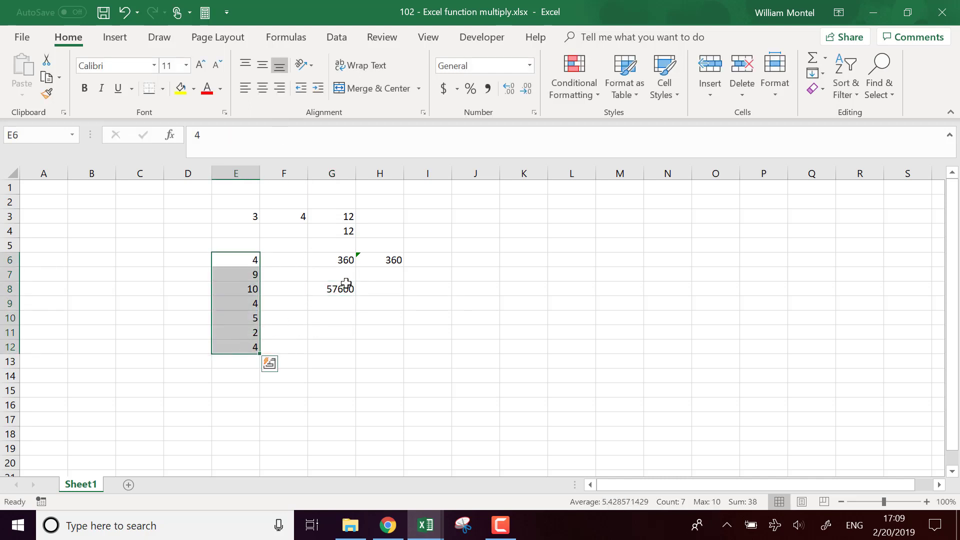
pyautogui.click(346, 285)
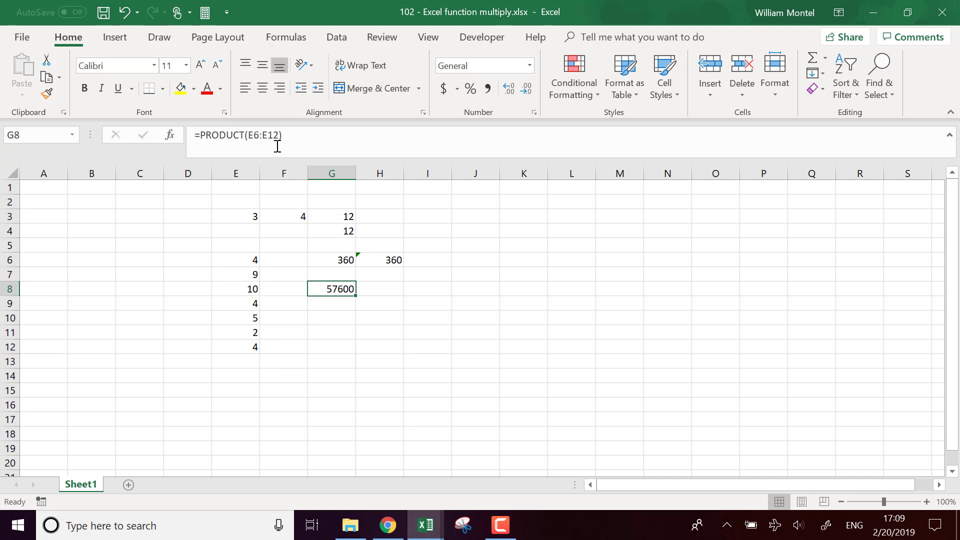
pyautogui.moveTo(239, 257); pyautogui.dragTo(256, 346)
pyautogui.click(349, 290)
pyautogui.click(350, 261)
pyautogui.doubleClick(213, 135)
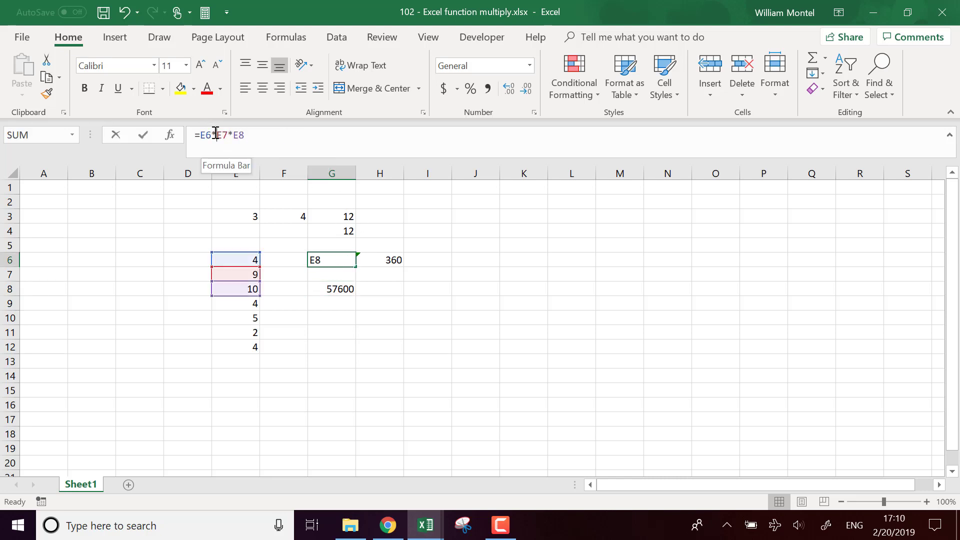
pyautogui.click(297, 138)
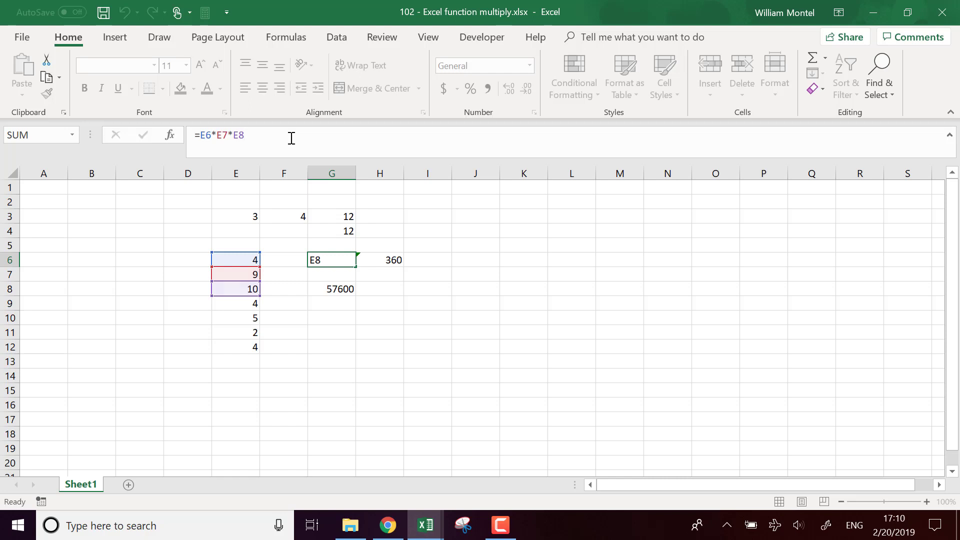
pyautogui.hotkey('ctrl', 'Return')
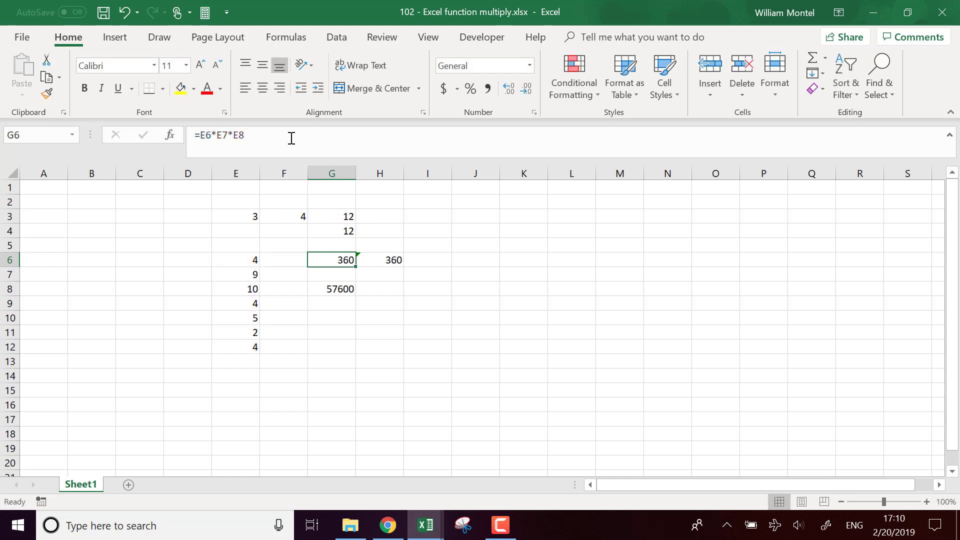
# Step: Review the asterisk formula in G3 and the PRODUCT formula in G4 for the two-cell multiplication
pyautogui.click(349, 216)
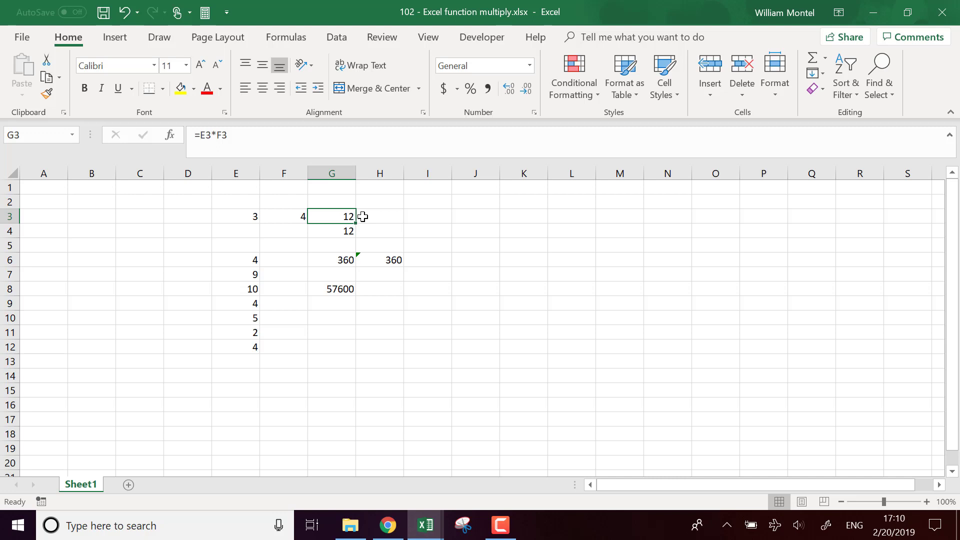
pyautogui.press('Down')
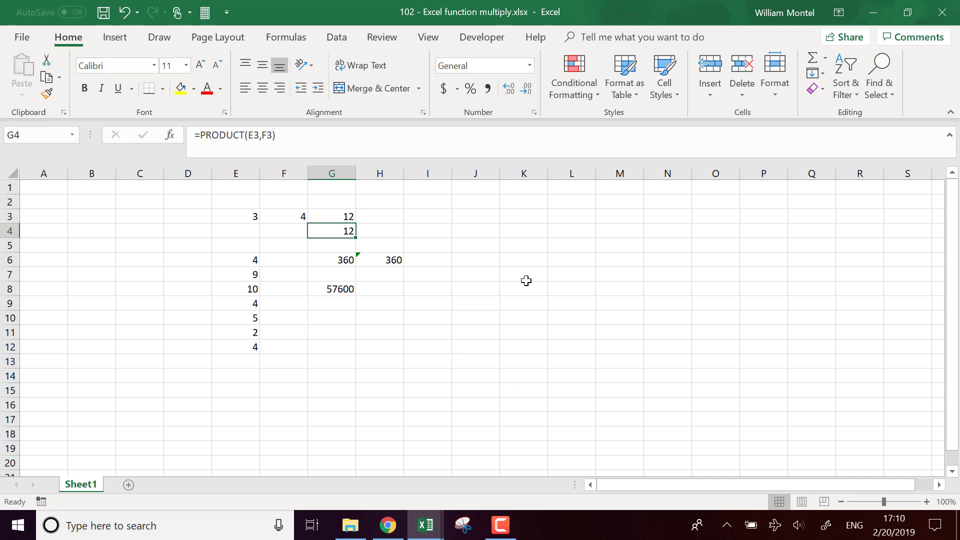
pyautogui.click(544, 216)
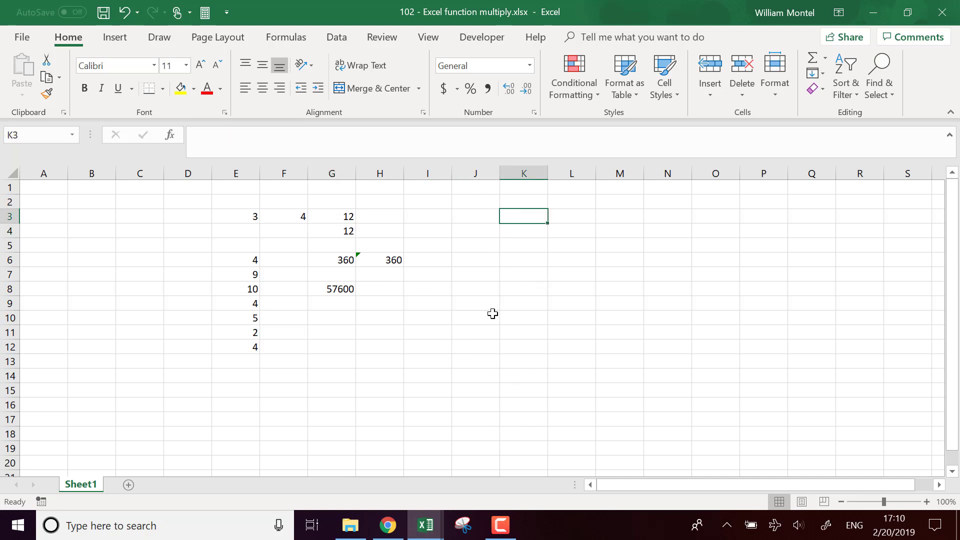